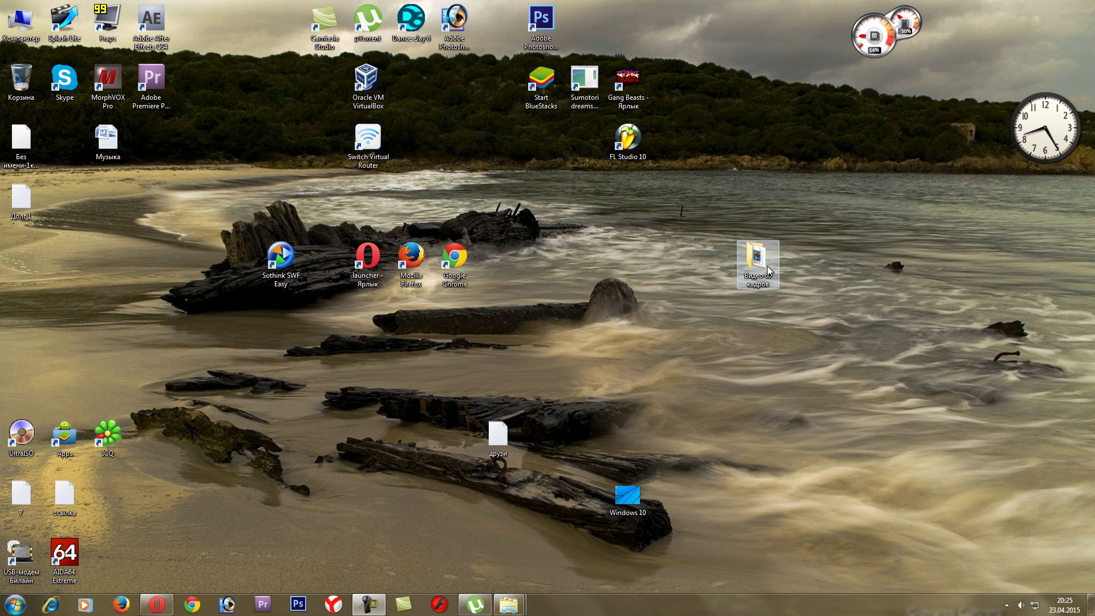
# Check the frame rate in the detailed properties of the Glossy_1 video in the desktop folder "Видео 60 кадров", and close the folder
pyautogui.doubleClick(756, 258)
pyautogui.rightClick(304, 193)
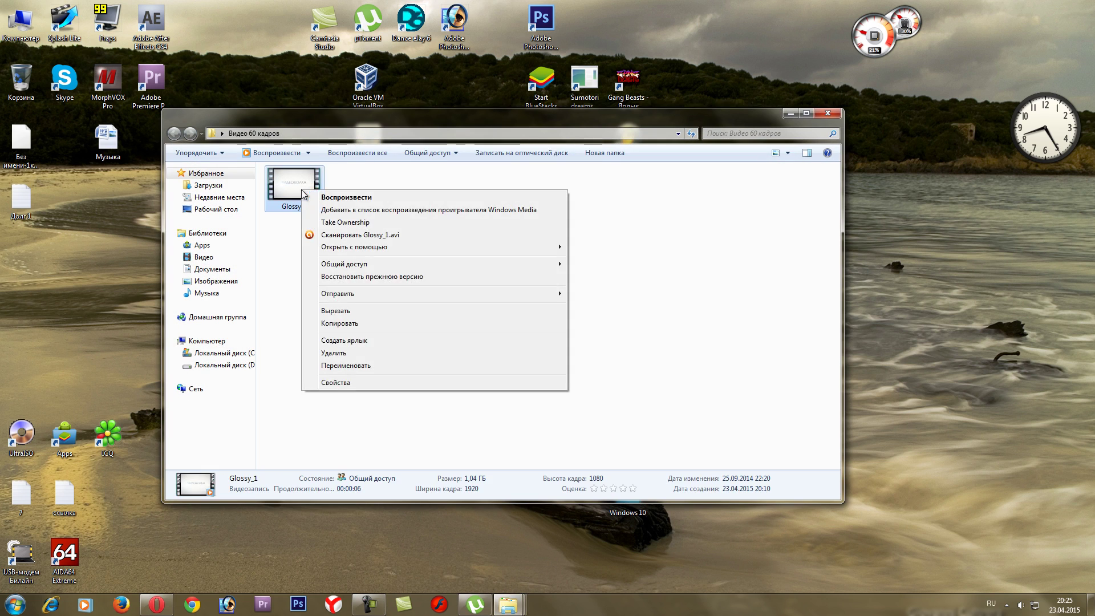
pyautogui.click(348, 383)
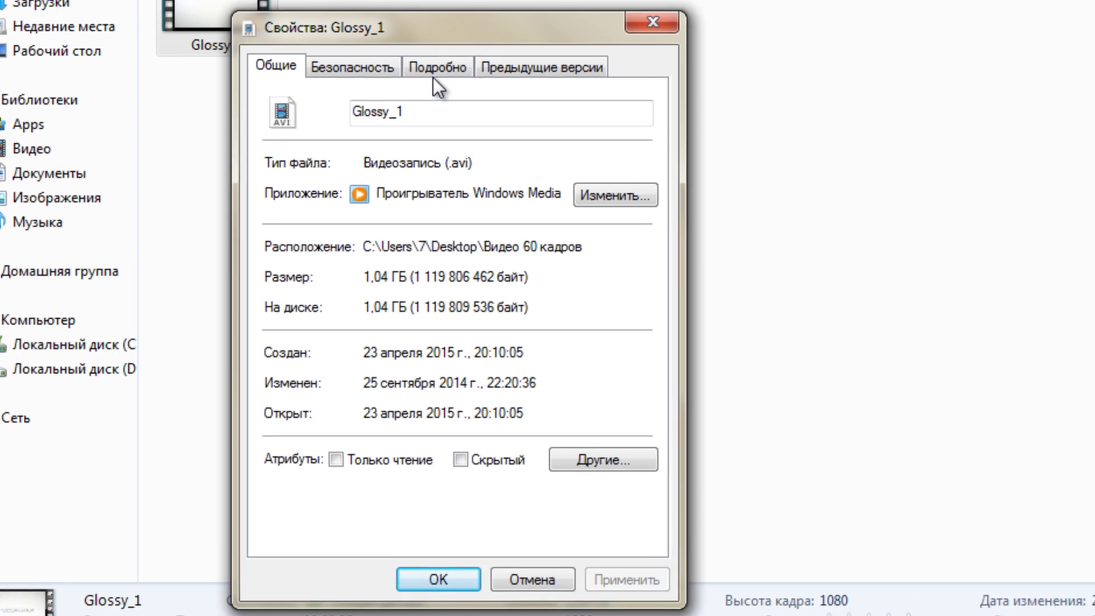
pyautogui.click(417, 177)
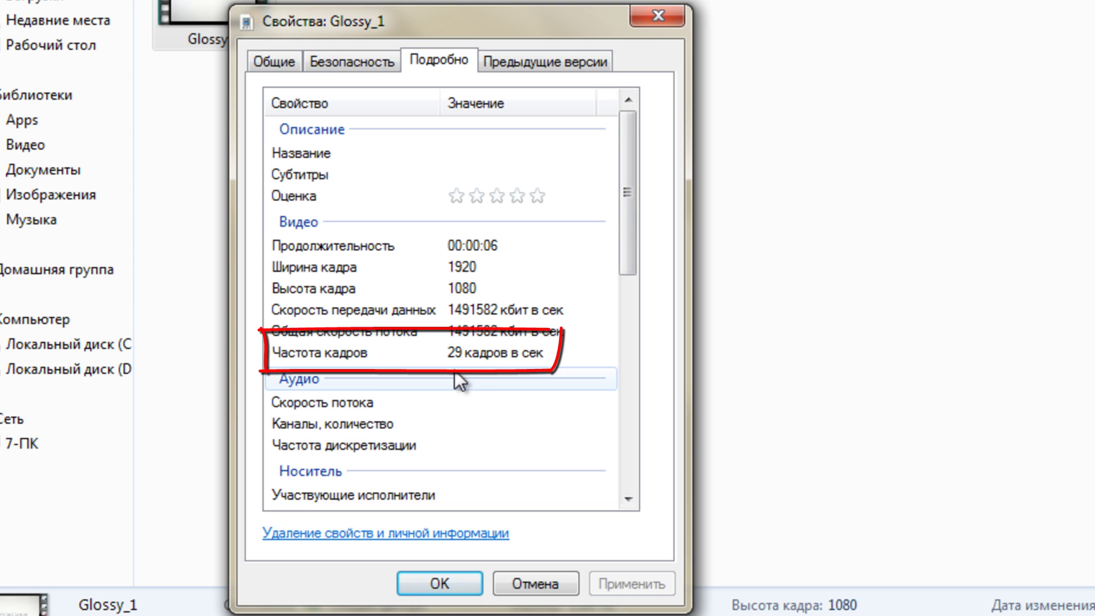
pyautogui.click(545, 585)
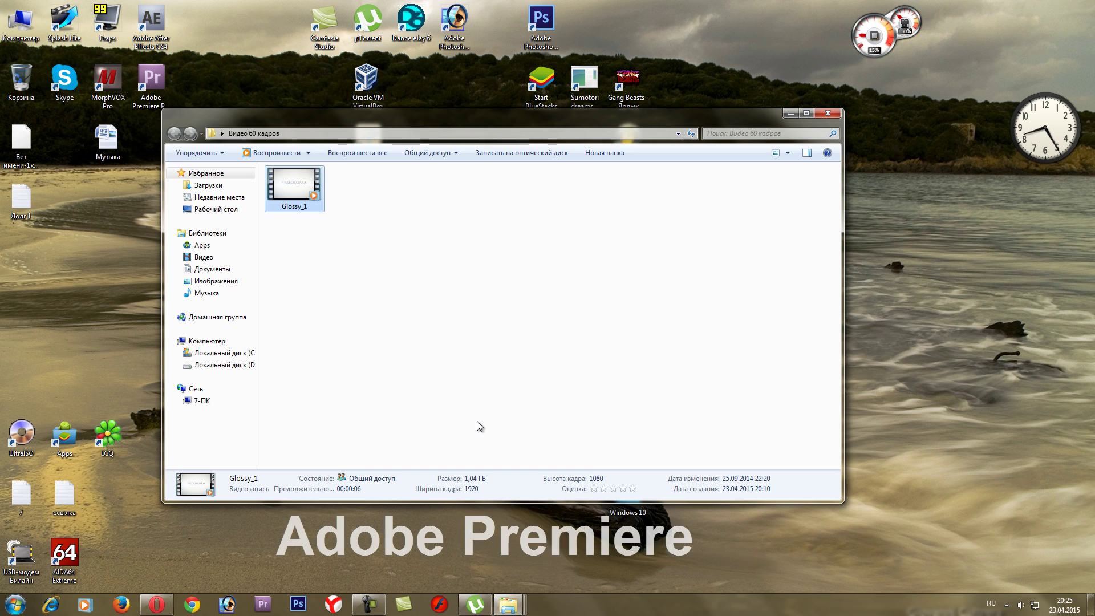
pyautogui.click(827, 113)
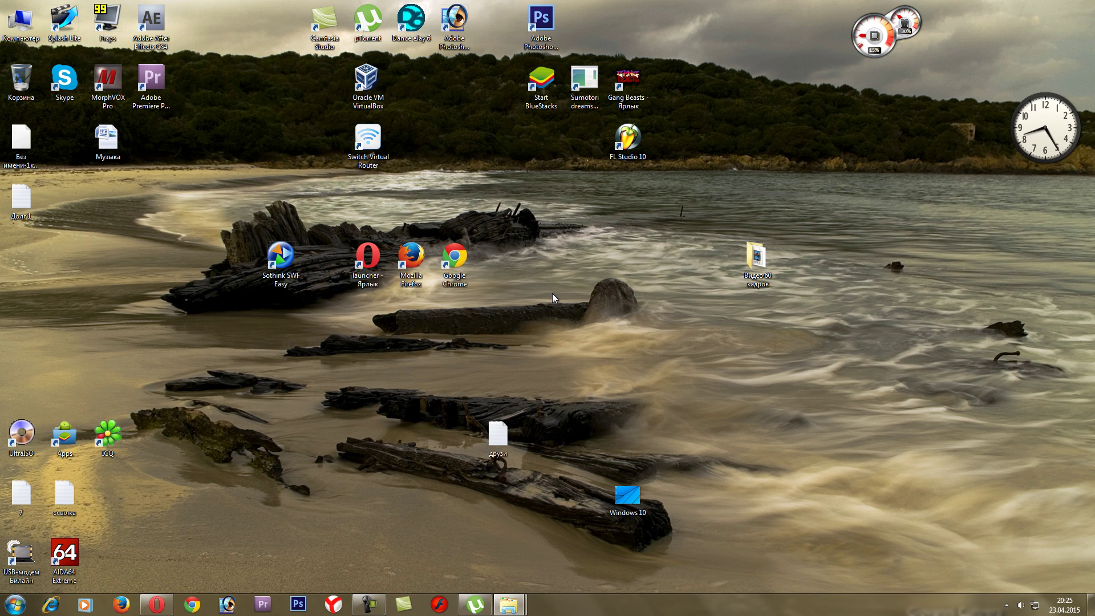
# Launch Adobe Premiere Pro and create a new project with the default name "Без названия"
pyautogui.click(262, 606)
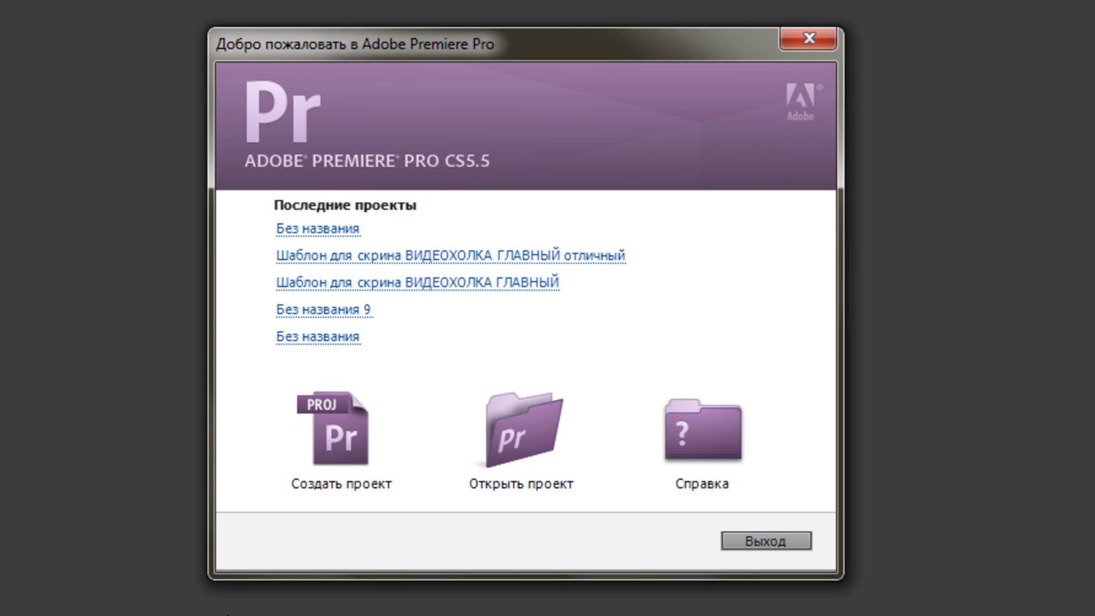
pyautogui.click(330, 443)
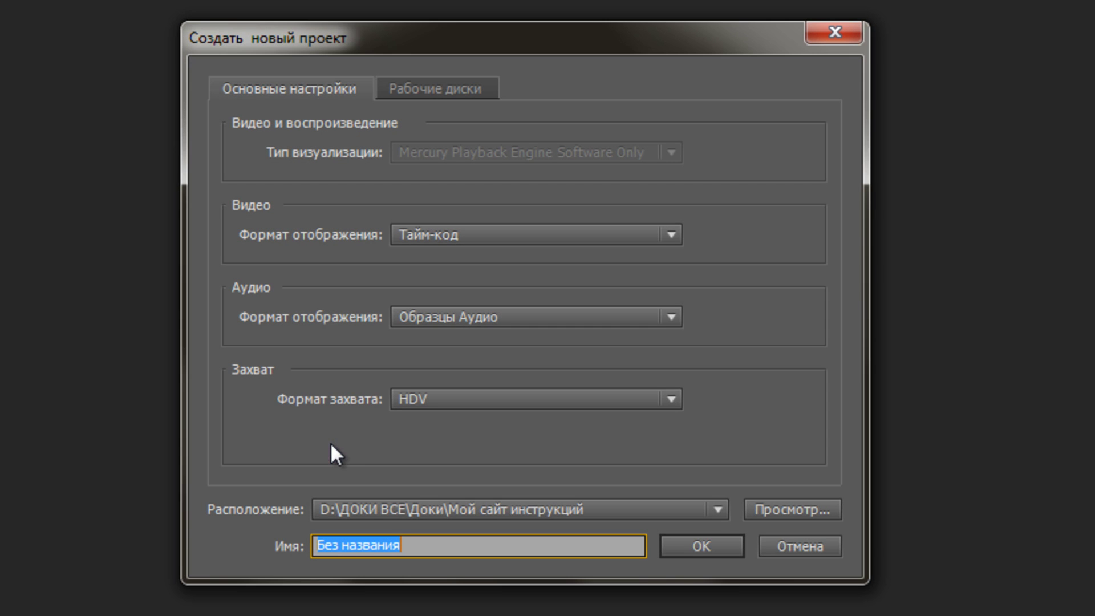
pyautogui.click(711, 539)
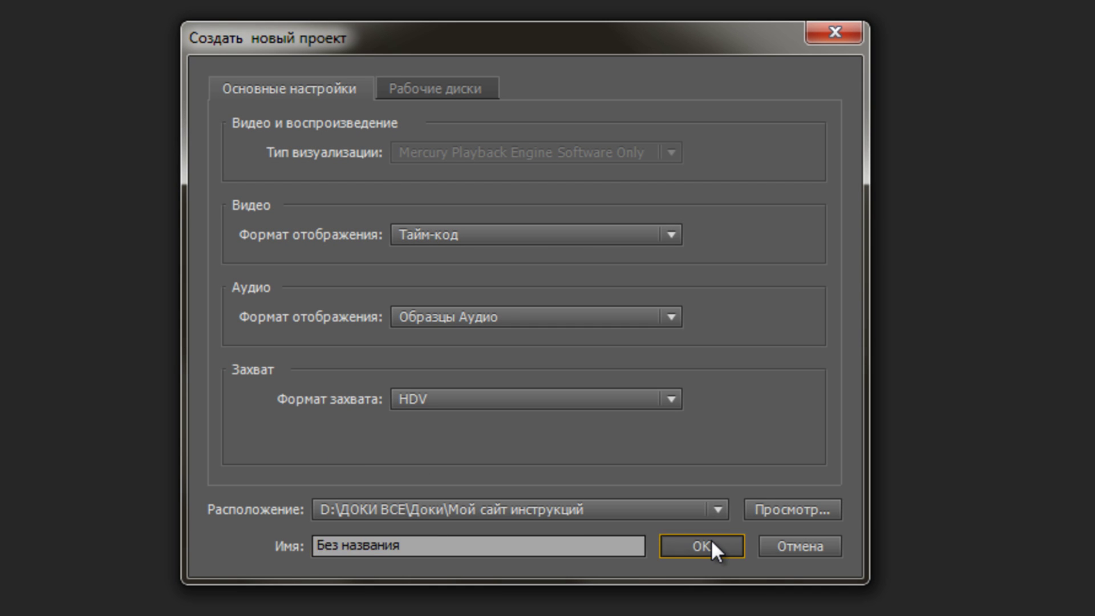
pyautogui.click(608, 345)
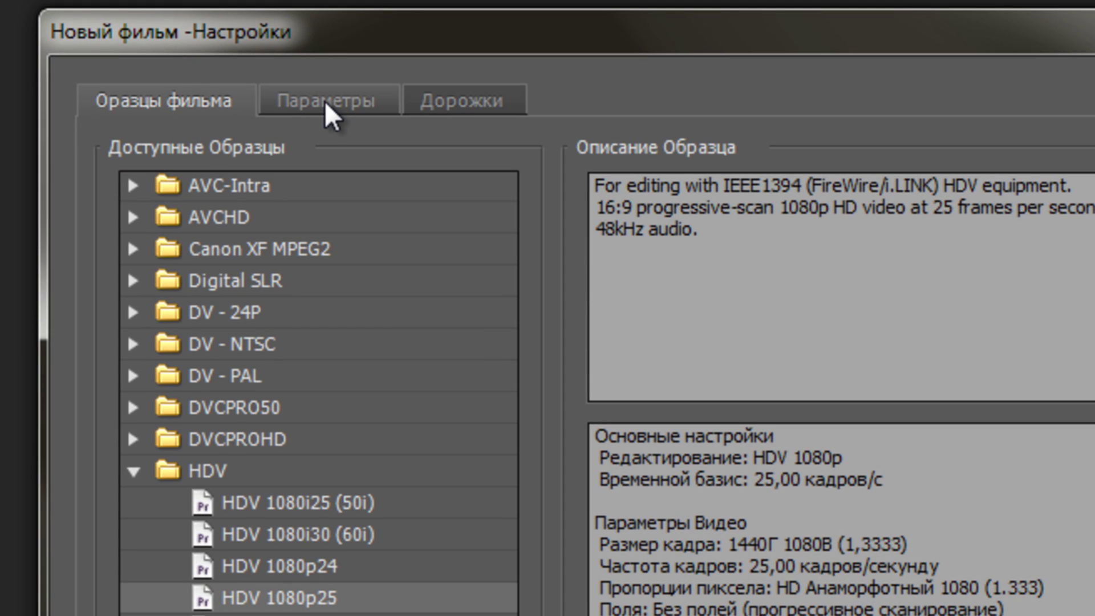
# Set the new sequence's editing mode to Custom and its timebase to 60,00 frames per second
pyautogui.click(324, 101)
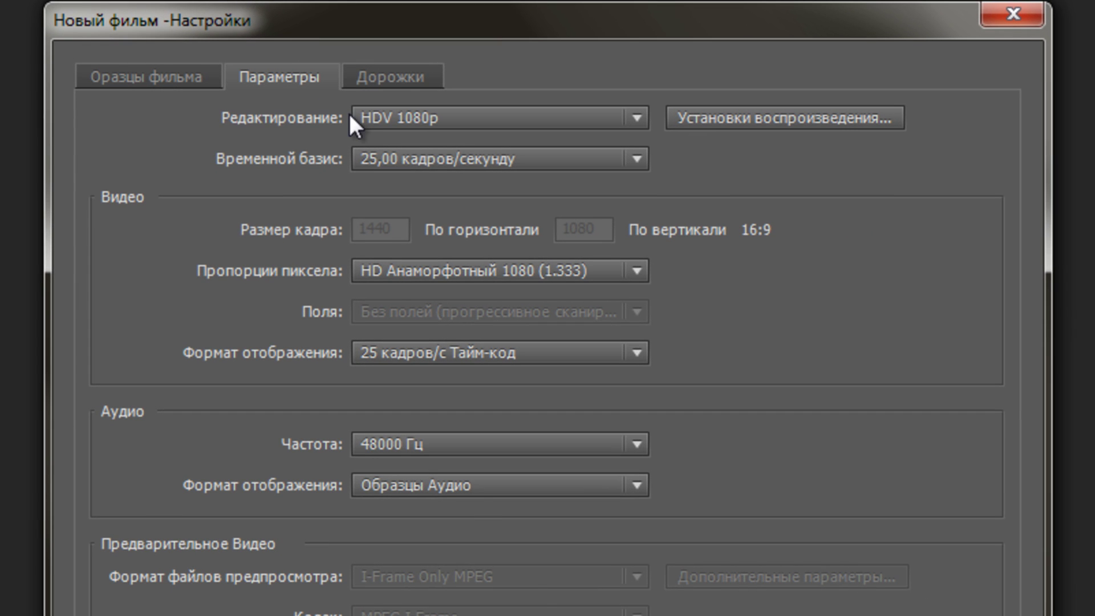
pyautogui.click(426, 115)
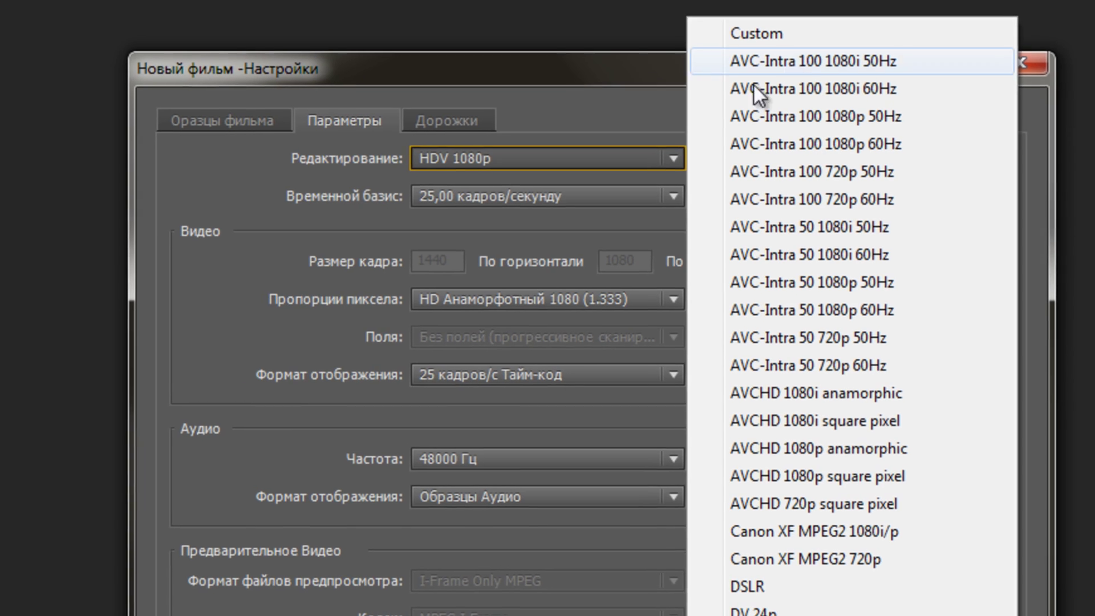
pyautogui.click(797, 41)
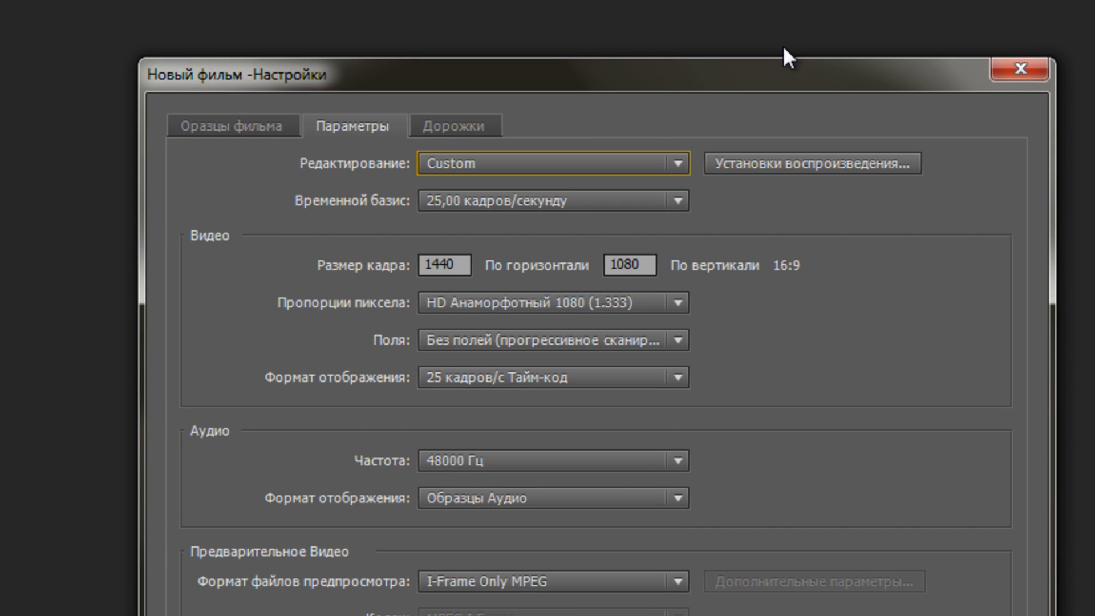
pyautogui.click(556, 198)
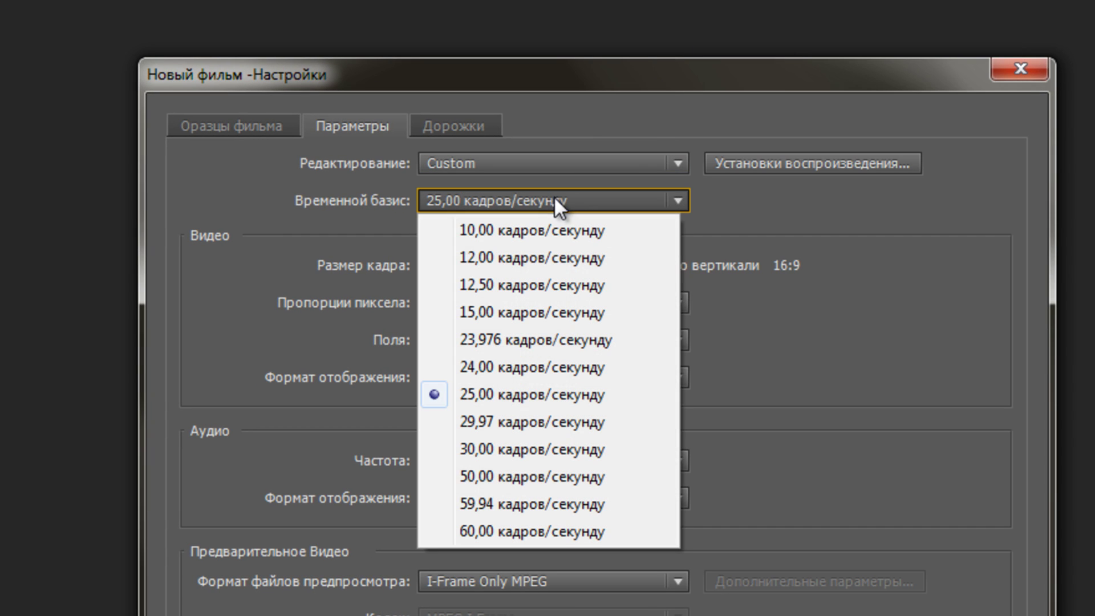
pyautogui.click(530, 527)
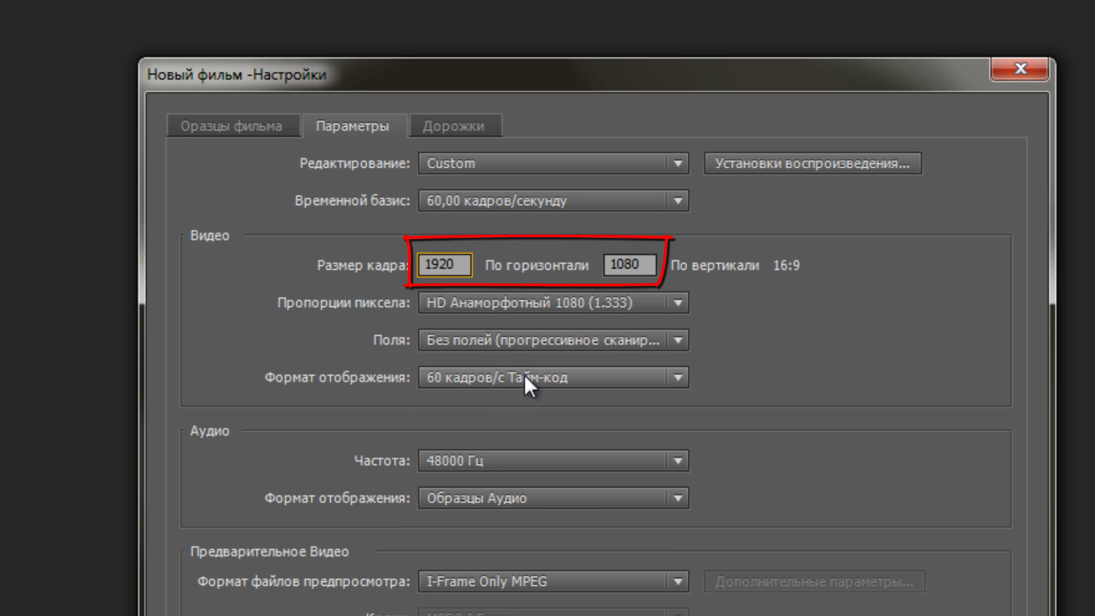
# Set the frame size to 1920 by 1080 with square pixels (1.0) and create the sequence "Фильм 01"
pyautogui.click(749, 279)
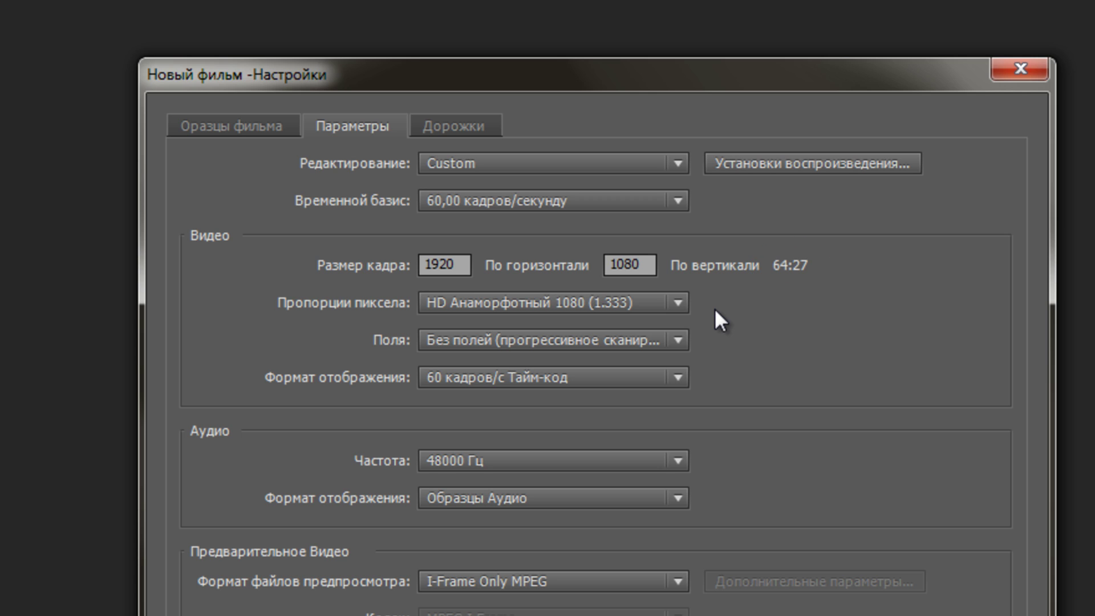
pyautogui.click(678, 303)
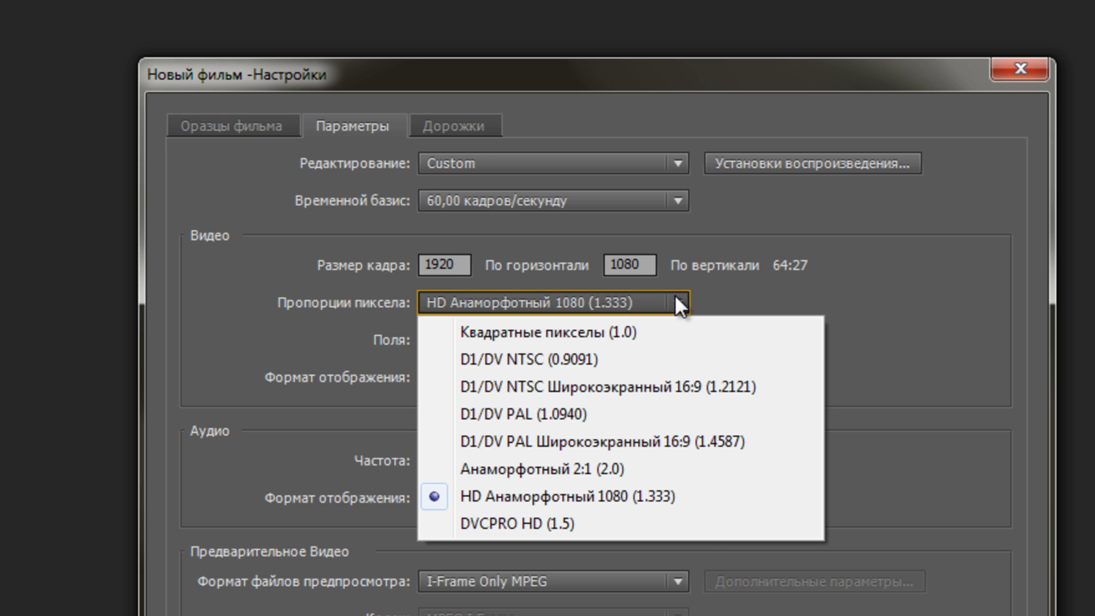
pyautogui.click(628, 332)
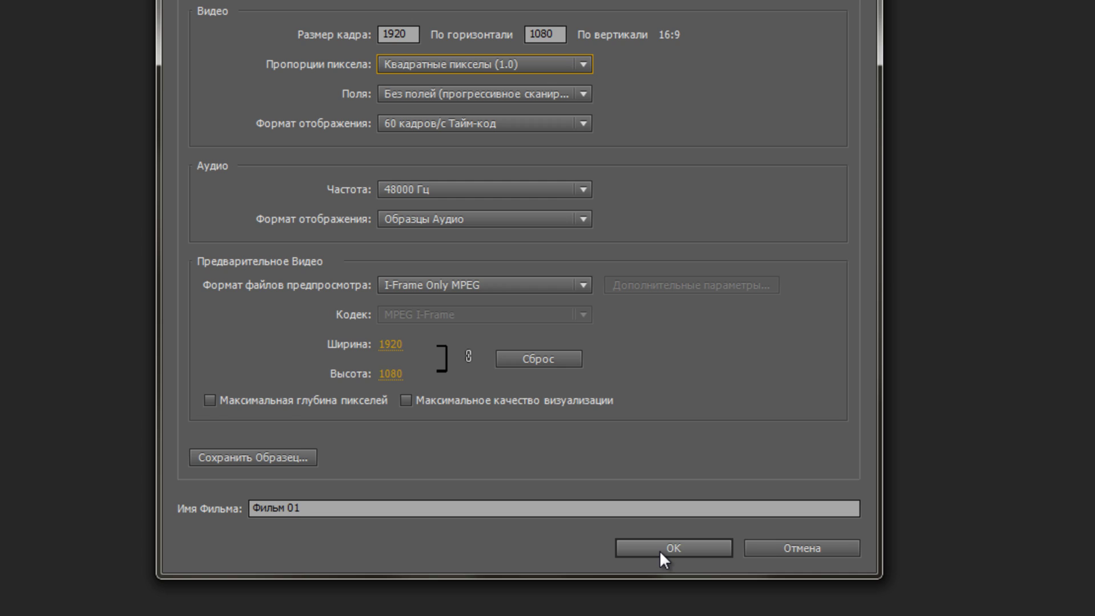
pyautogui.click(659, 557)
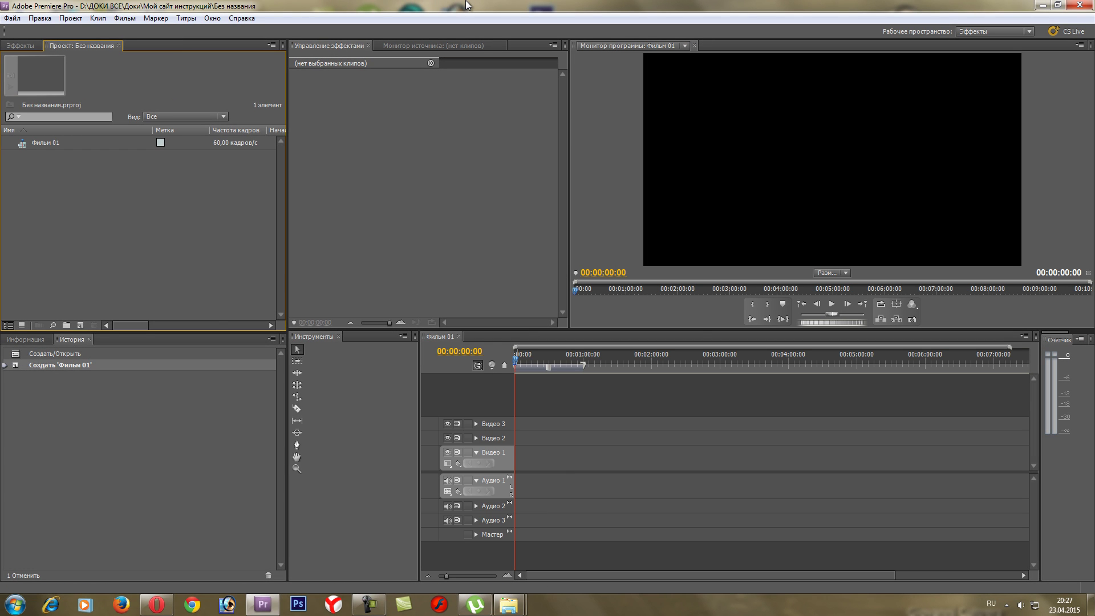
# Import Glossy_1 from the desktop folder "Видео 60 кадров" into the project and restore the editor to full screen
pyautogui.doubleClick(467, 4)
pyautogui.moveTo(594, 147); pyautogui.dragTo(512, 288)
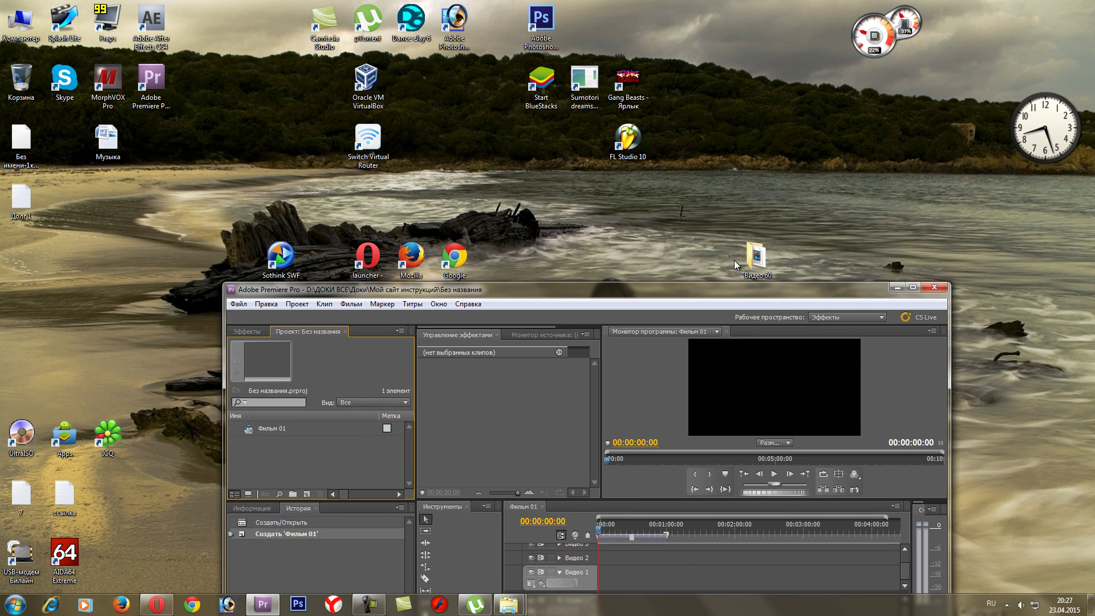
pyautogui.doubleClick(757, 255)
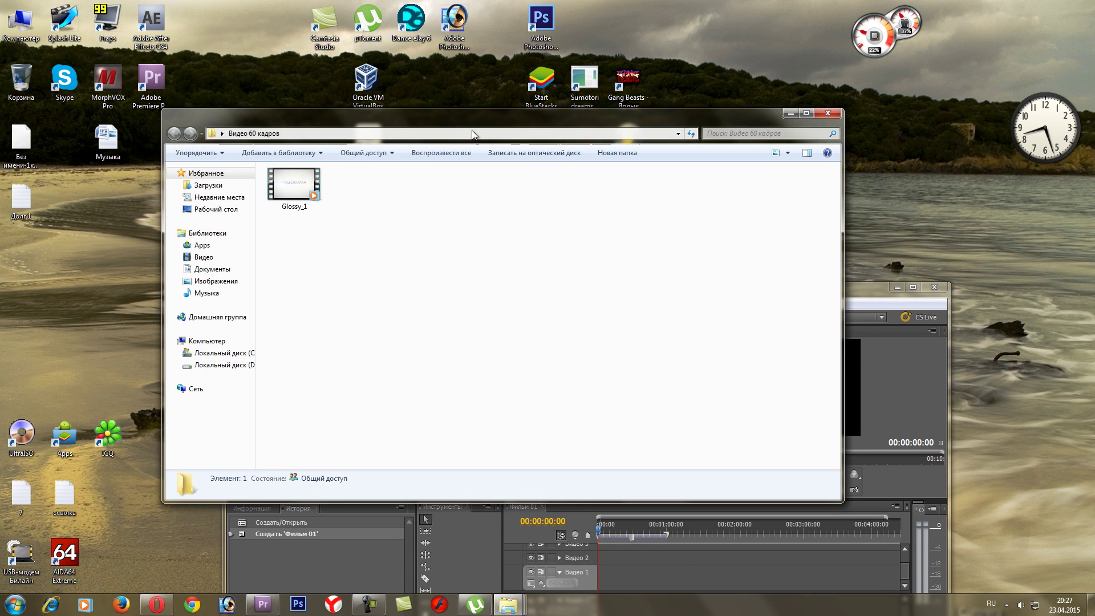
pyautogui.moveTo(471, 130); pyautogui.dragTo(910, 79)
pyautogui.click(735, 141)
pyautogui.moveTo(736, 141); pyautogui.dragTo(309, 471)
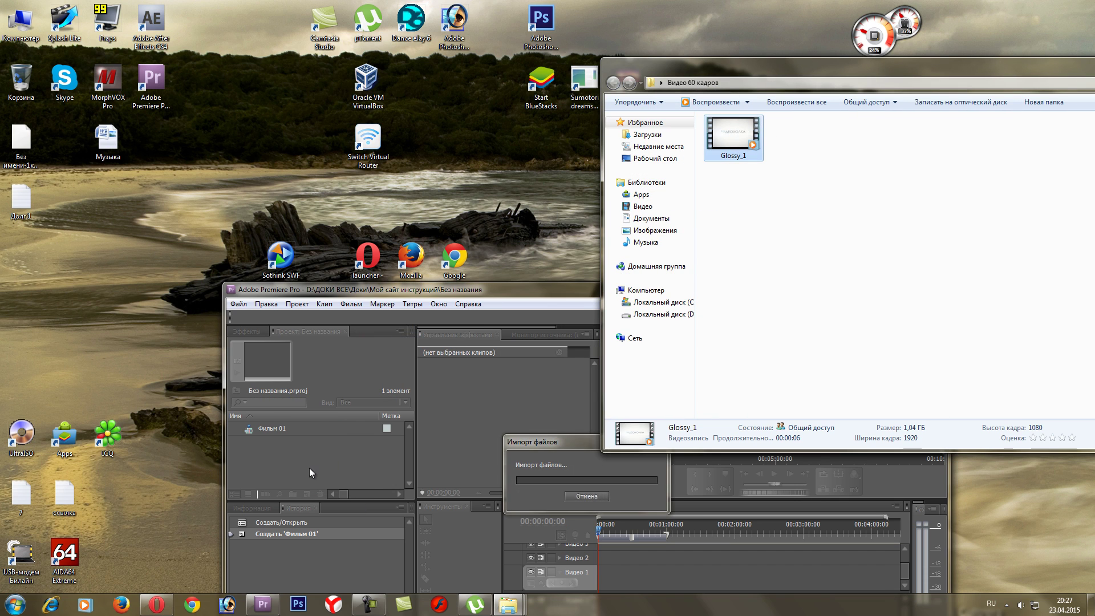
pyautogui.doubleClick(354, 289)
# Place Glossy_1.avi at the start of track "Видео 1" and preview it in the program monitor
pyautogui.moveTo(24, 159); pyautogui.dragTo(524, 471)
pyautogui.click(832, 304)
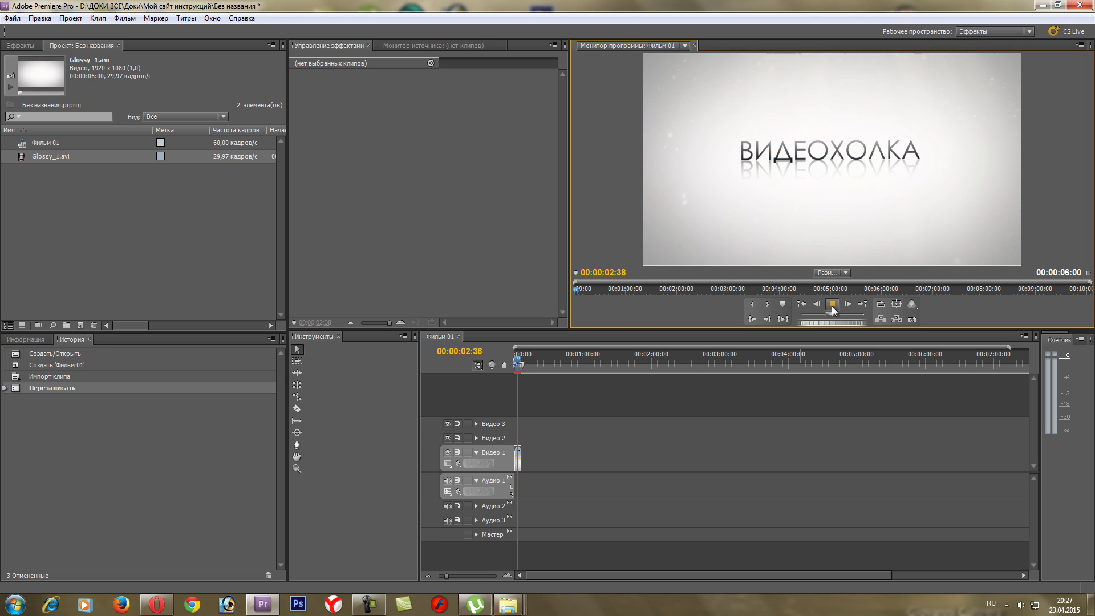
pyautogui.press('space')
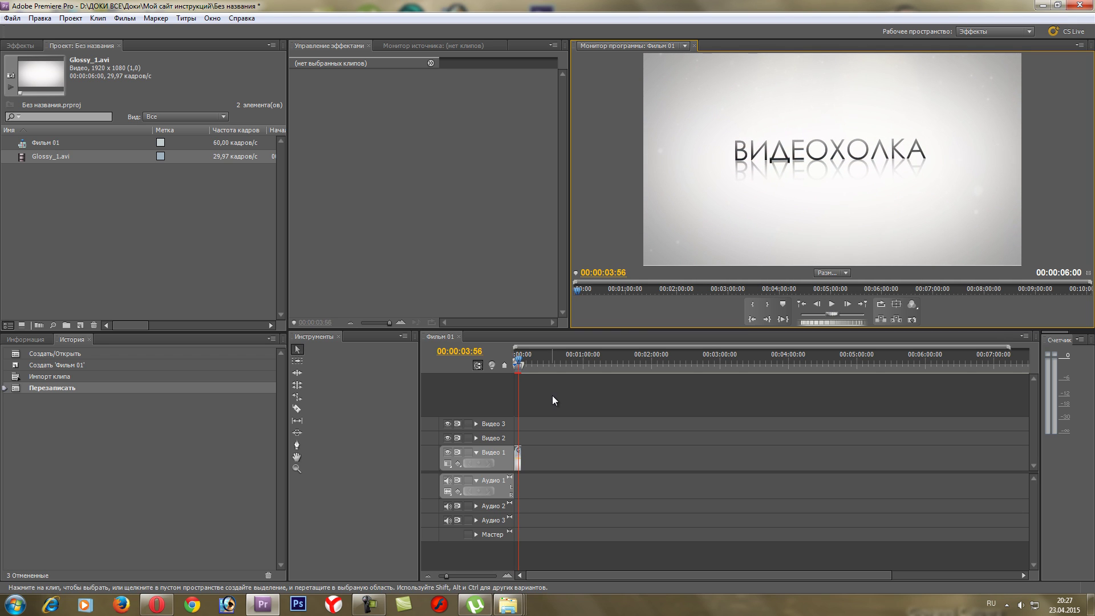
pyautogui.click(518, 361)
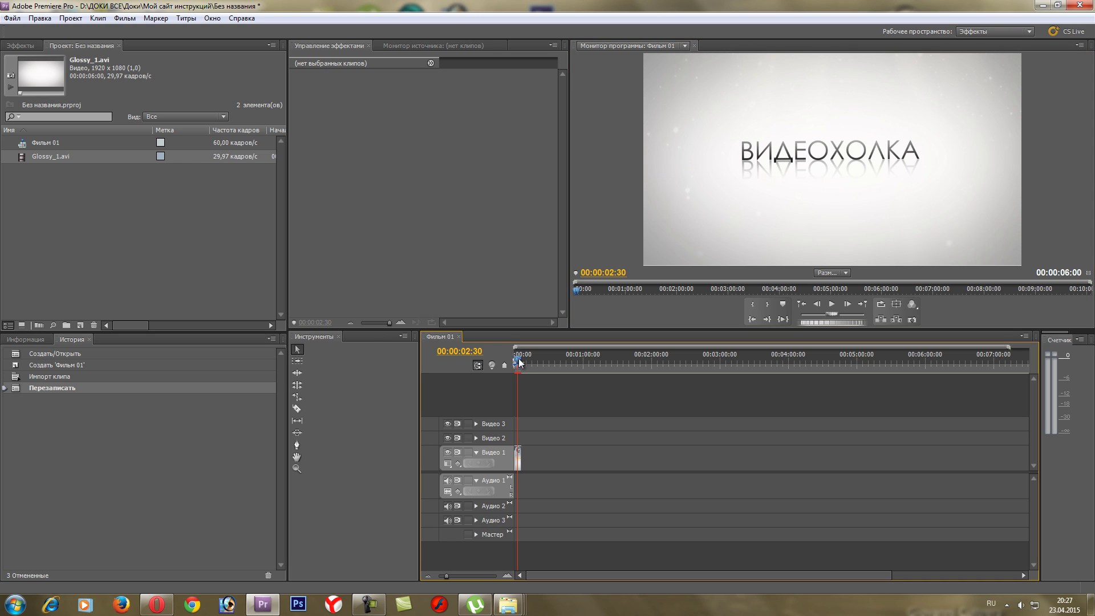
pyautogui.click(518, 360)
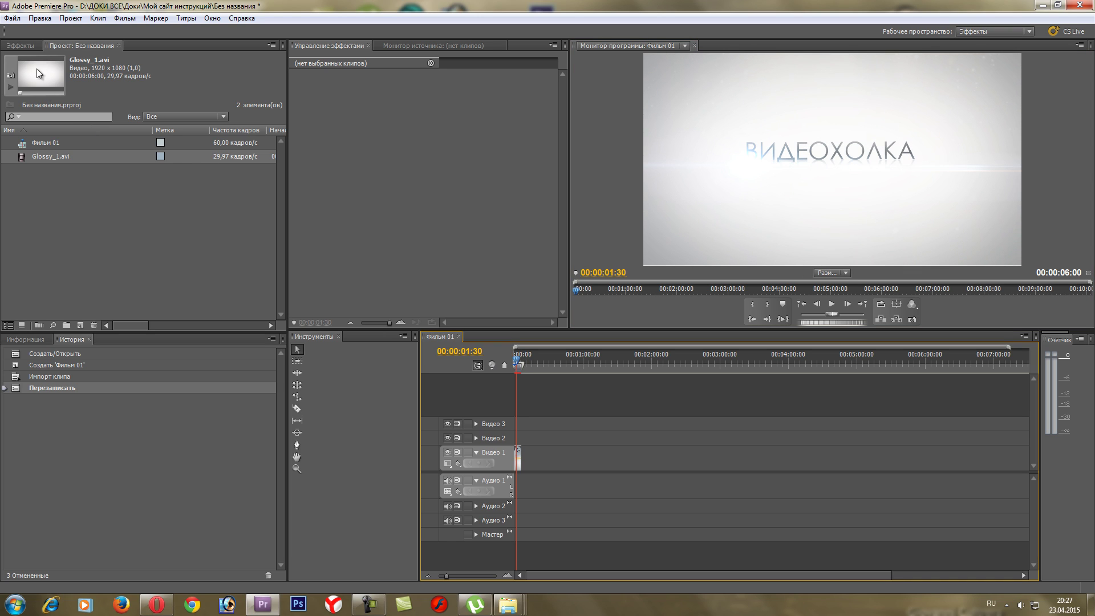
# Open the media export settings for the sequence and match the output to the sequence settings
pyautogui.click(12, 17)
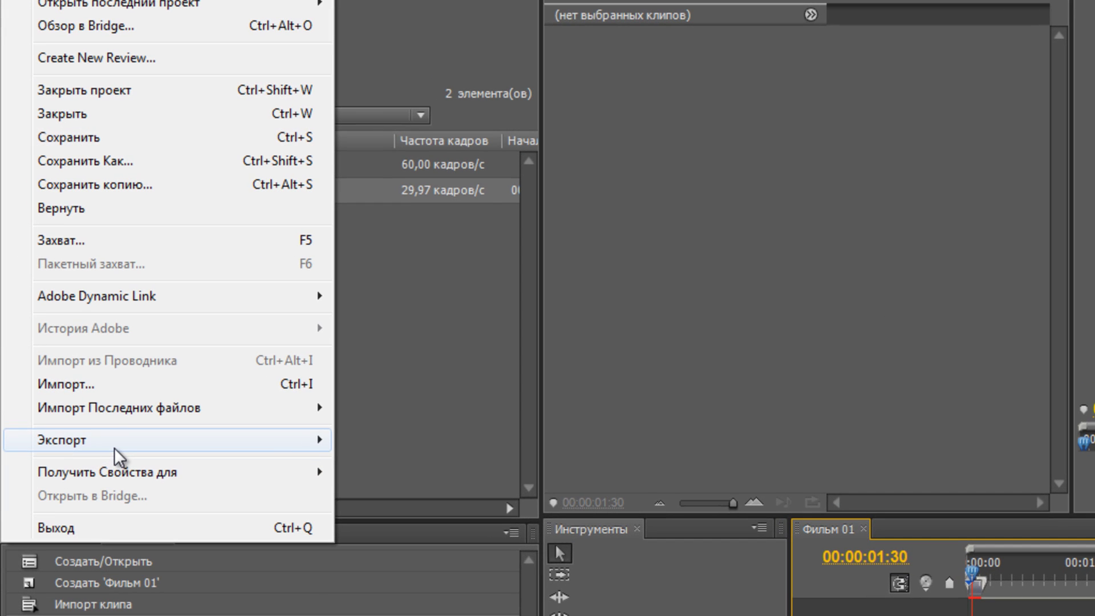
pyautogui.moveTo(101, 406)
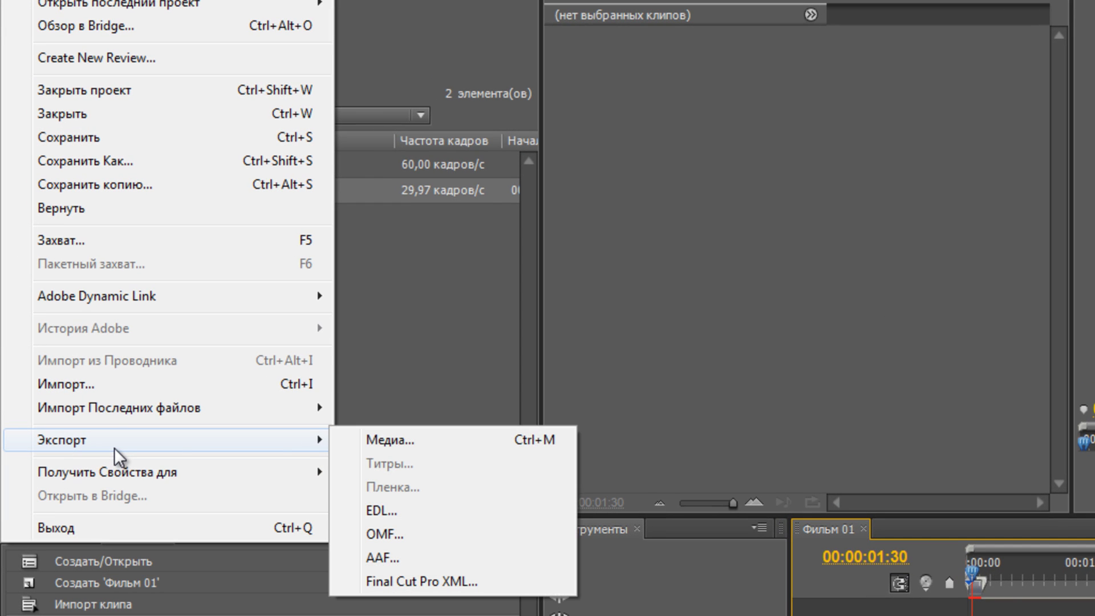
pyautogui.click(412, 442)
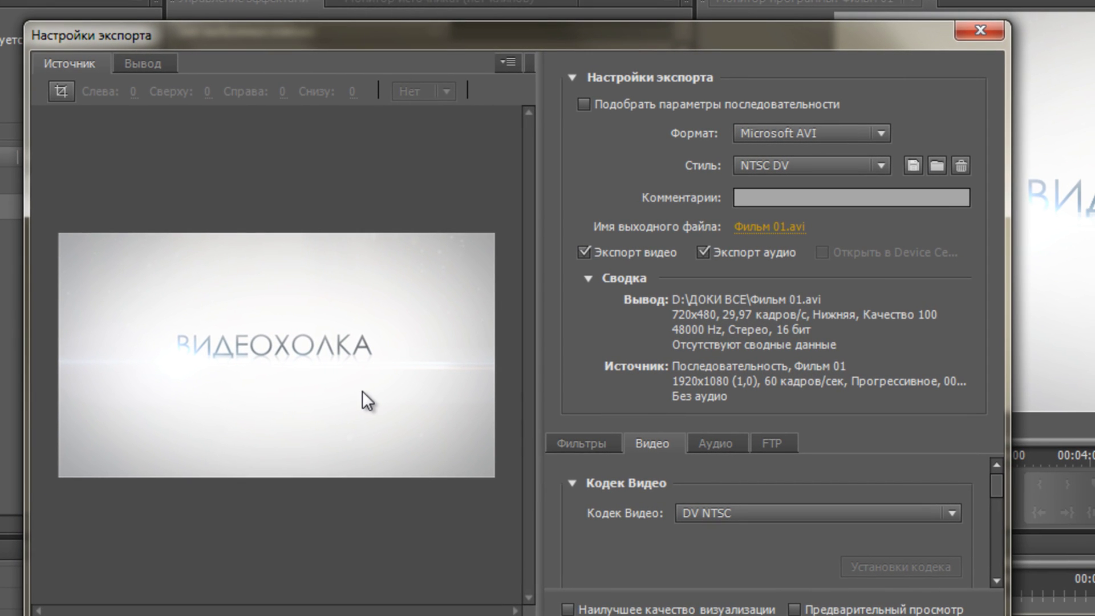
pyautogui.click(584, 104)
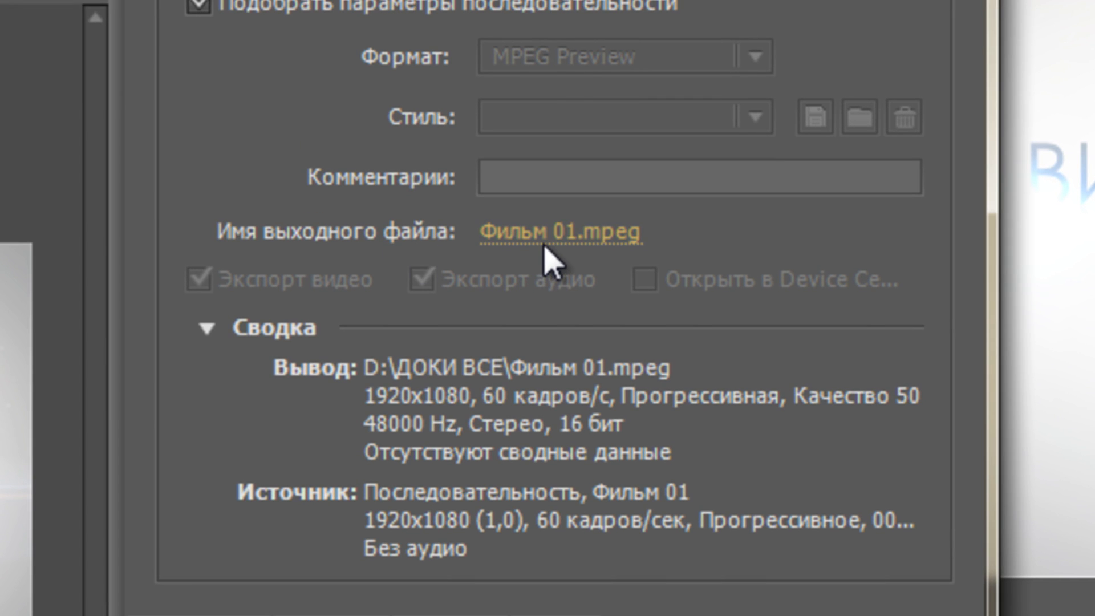
# Name the output file 60 in the desktop folder "Видео 60 кадров" and send the export to the Adobe Media Encoder queue
pyautogui.click(556, 197)
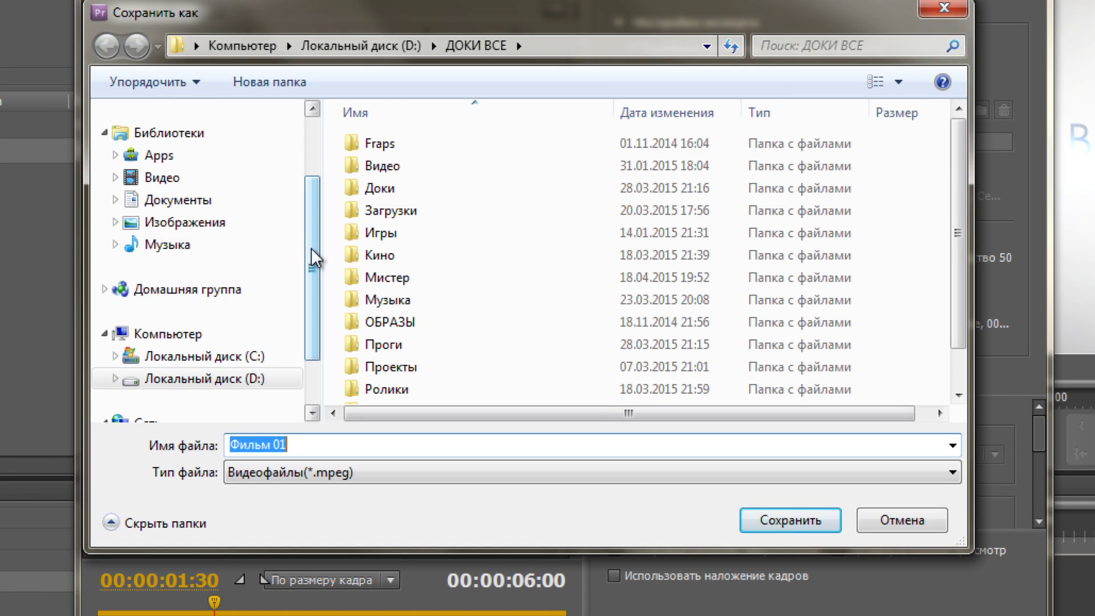
pyautogui.moveTo(310, 247); pyautogui.dragTo(309, 140)
pyautogui.click(178, 192)
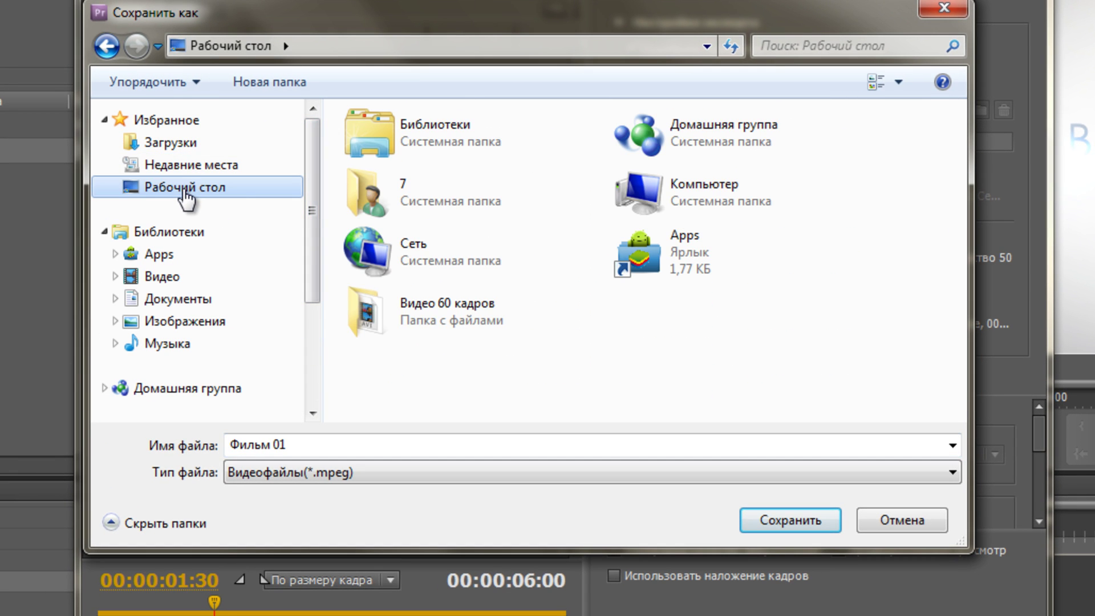
pyautogui.doubleClick(482, 321)
pyautogui.click(449, 449)
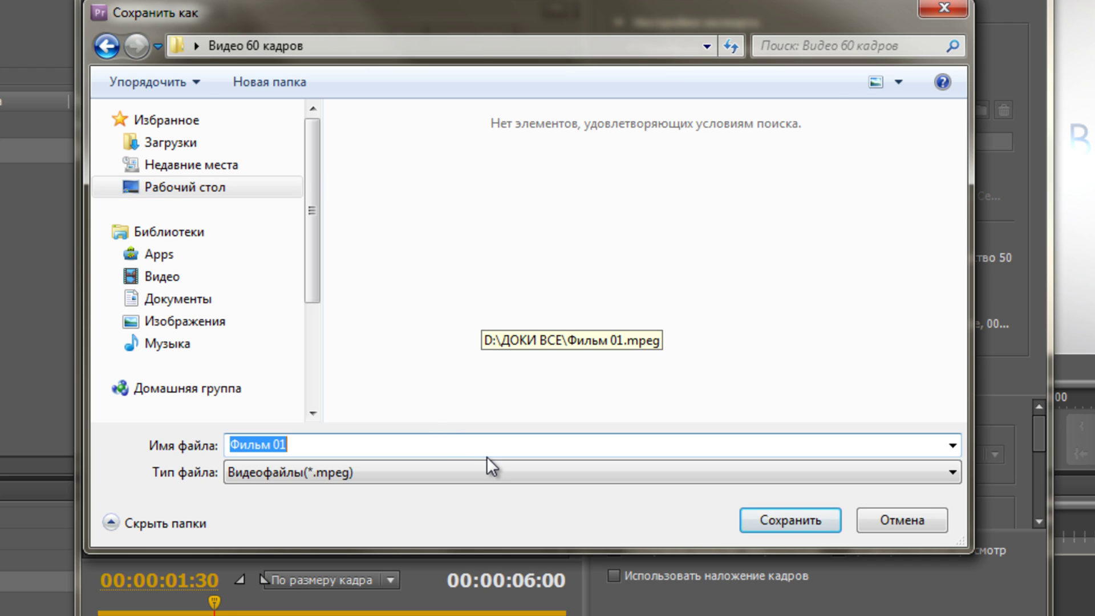
pyautogui.write('60')
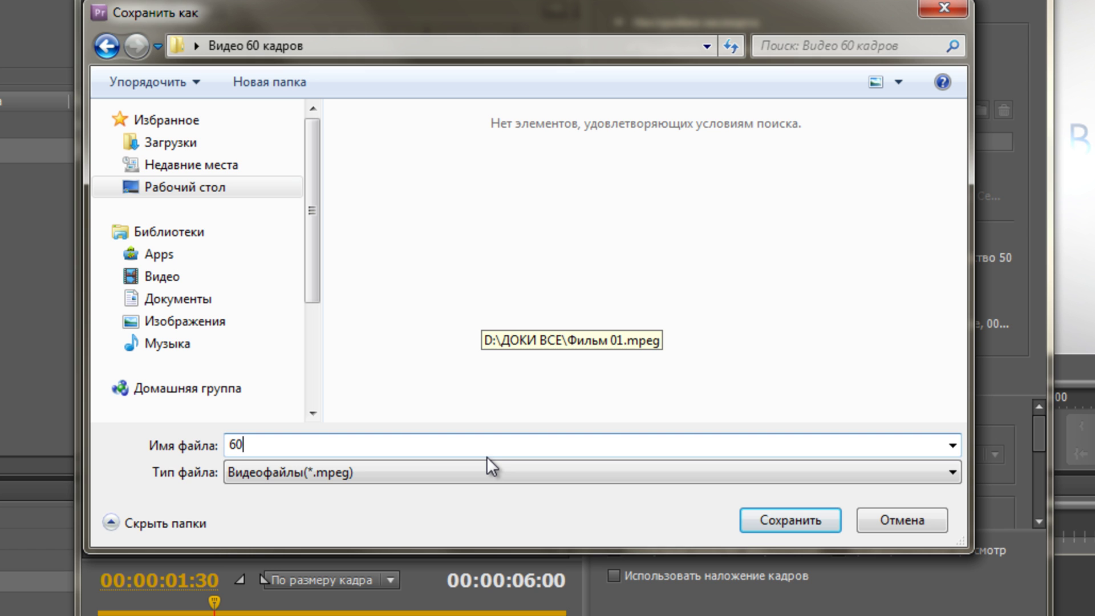
pyautogui.click(802, 519)
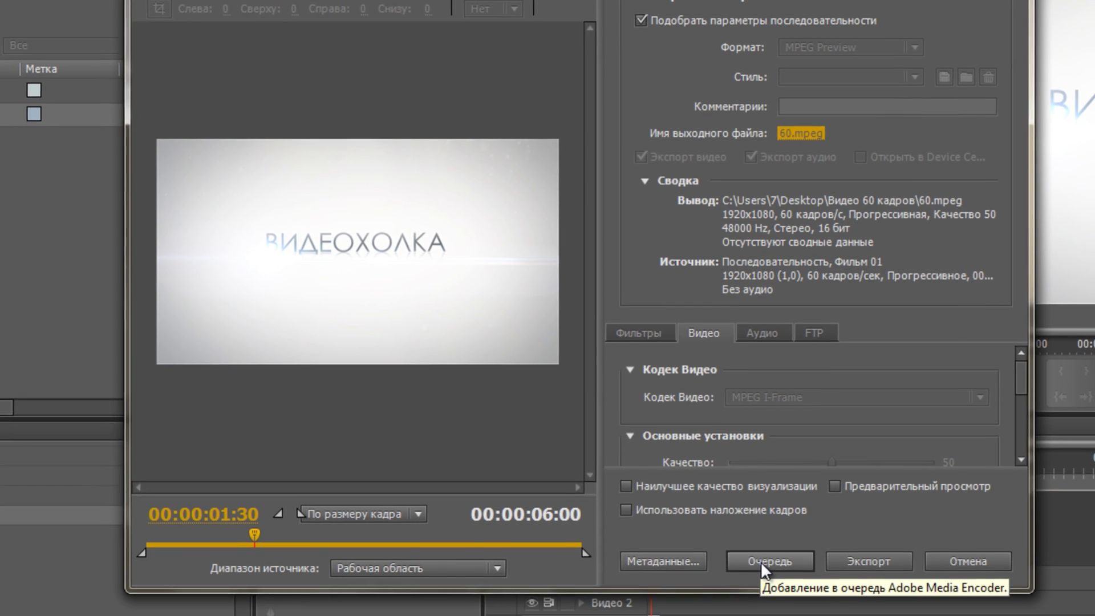
pyautogui.click(761, 550)
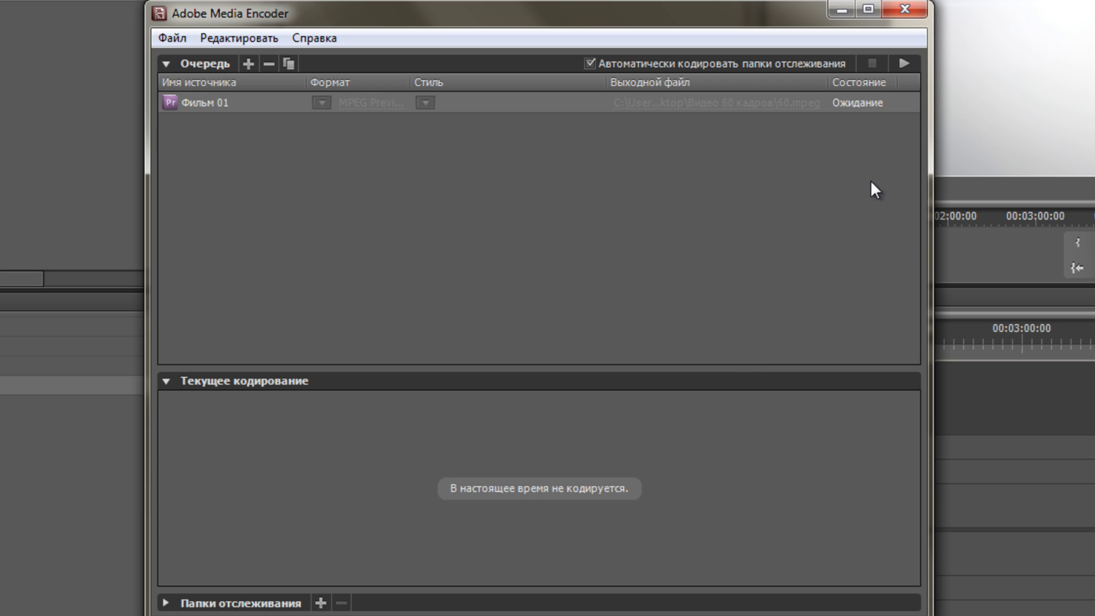
# Encode the queued sequence "Фильм 01" and close Adobe Media Encoder once the encoding is finished
pyautogui.click(902, 61)
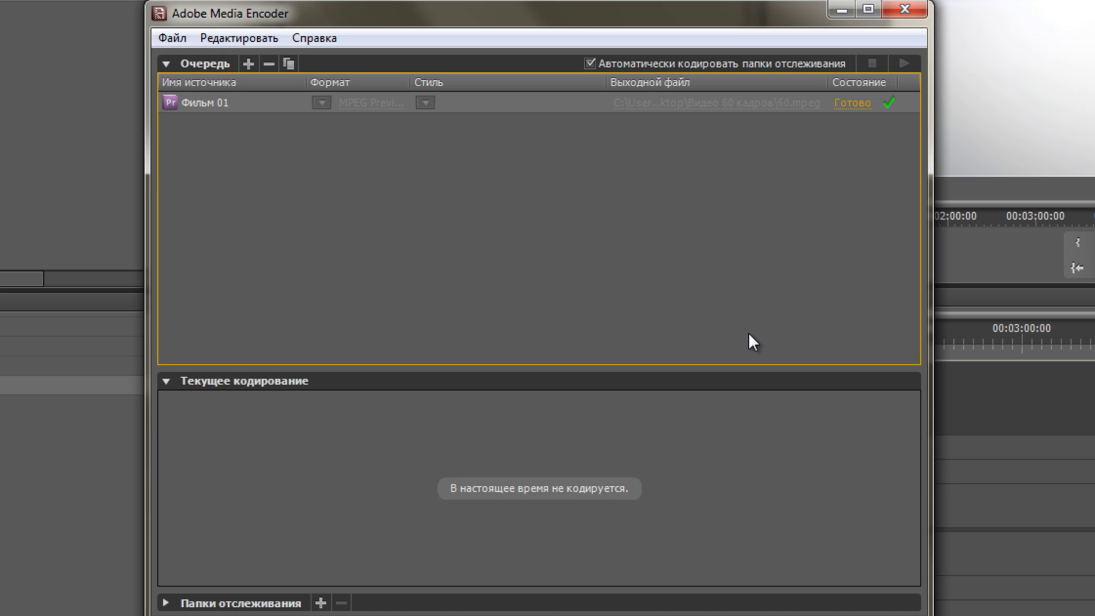
pyautogui.click(911, 8)
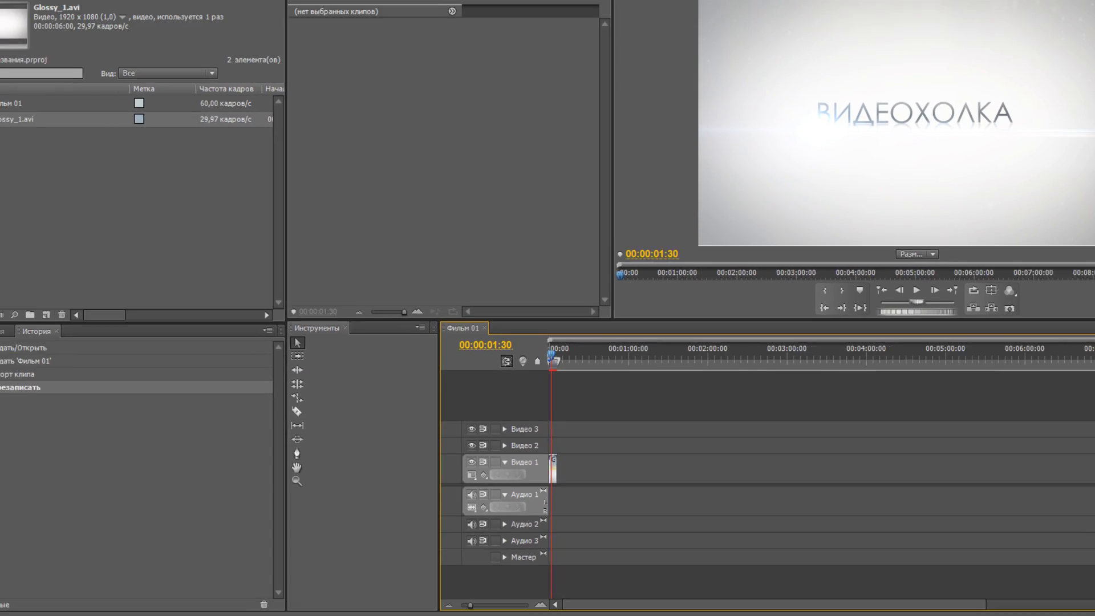
# Switch to the Windows Explorer window of the folder "Видео 60 кадров" and maximize it
pyautogui.moveTo(522, 604)
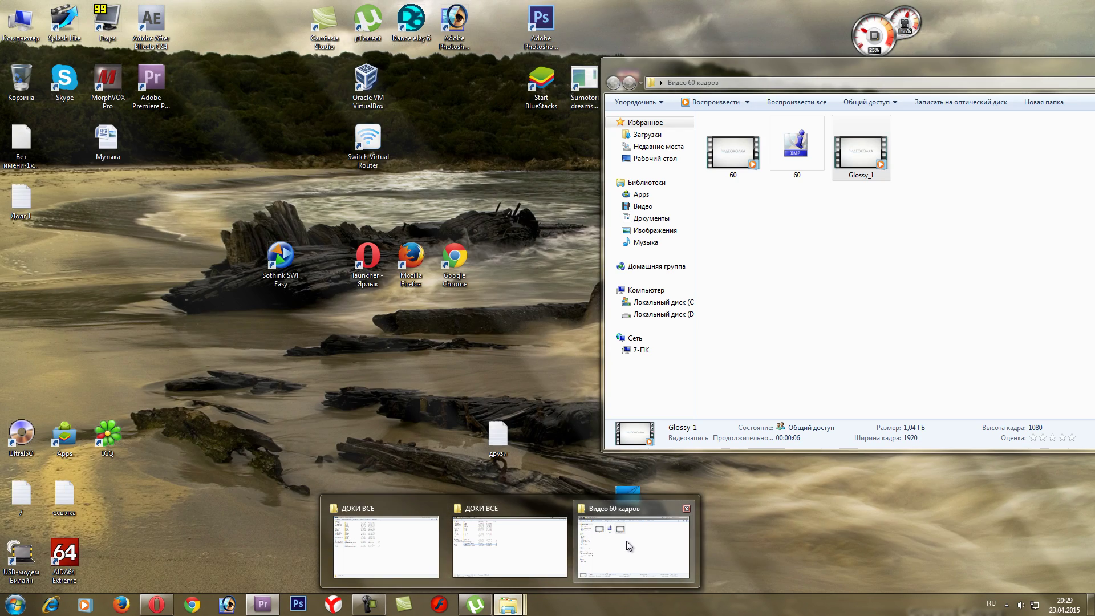
pyautogui.click(626, 541)
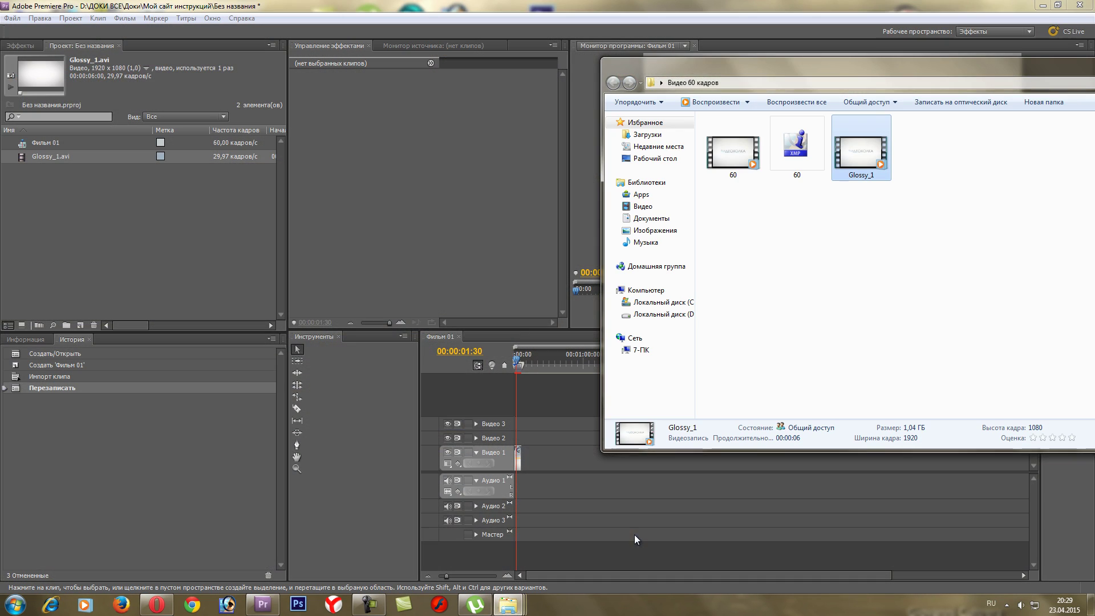
pyautogui.doubleClick(756, 71)
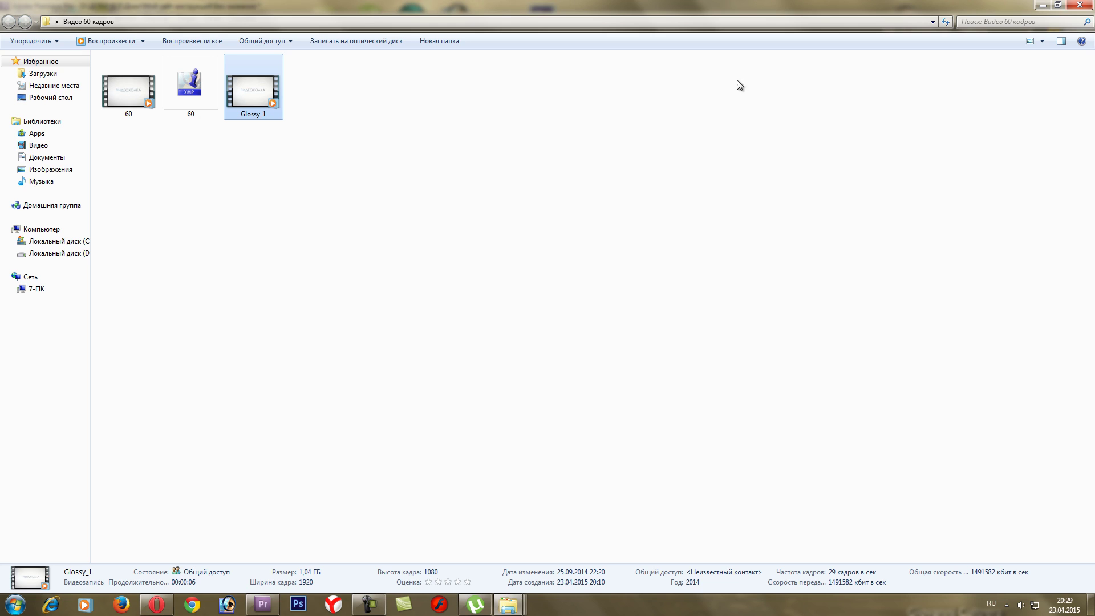
# Check the frame rate and other video and audio details in the properties of the exported video 60, and close the properties
pyautogui.click(138, 94)
pyautogui.keyDown('ctrl'); pyautogui.click(120, 102); pyautogui.keyUp('ctrl')
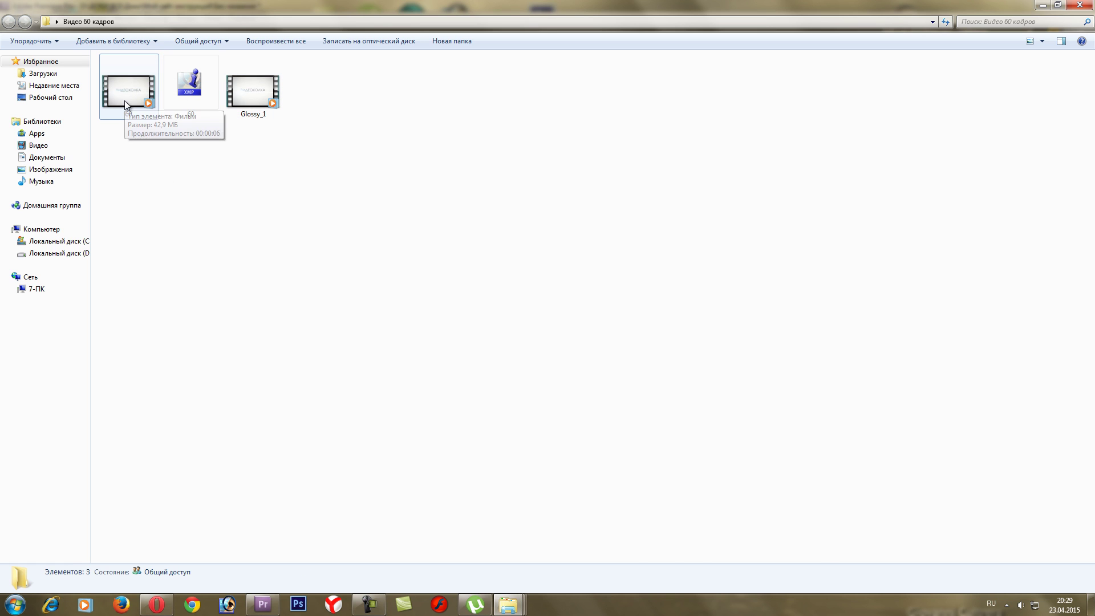
pyautogui.rightClick(126, 104)
pyautogui.click(281, 293)
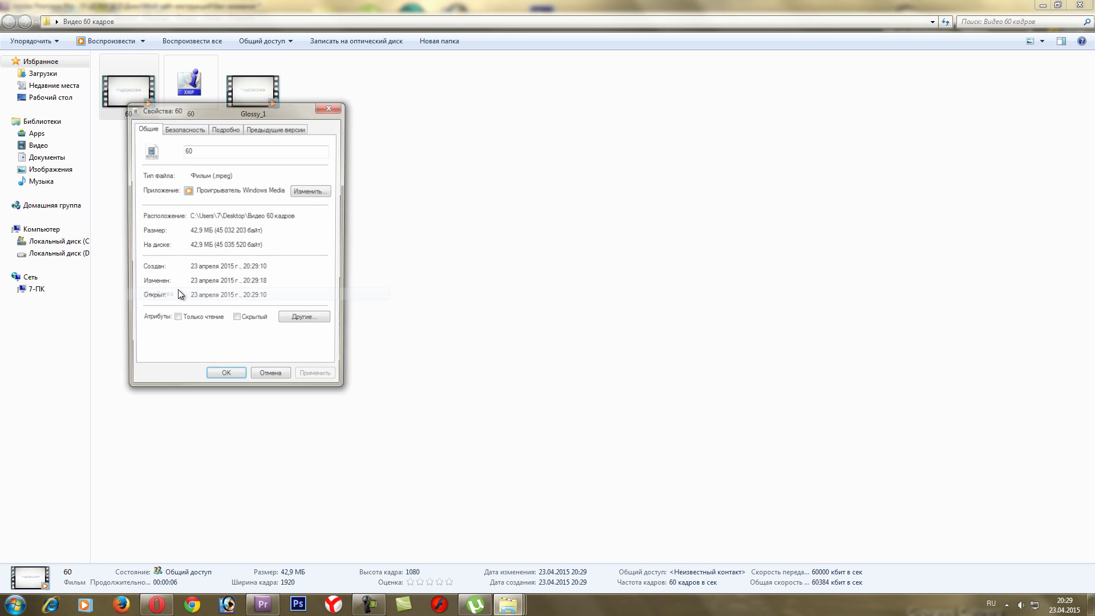
pyautogui.click(224, 128)
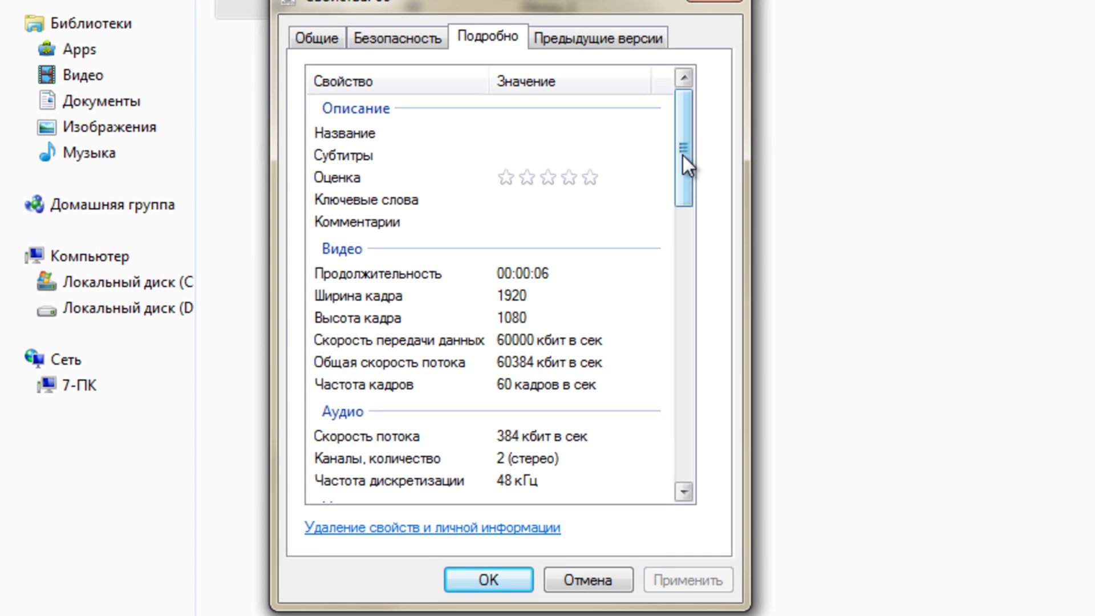
pyautogui.moveTo(682, 155); pyautogui.dragTo(672, 198)
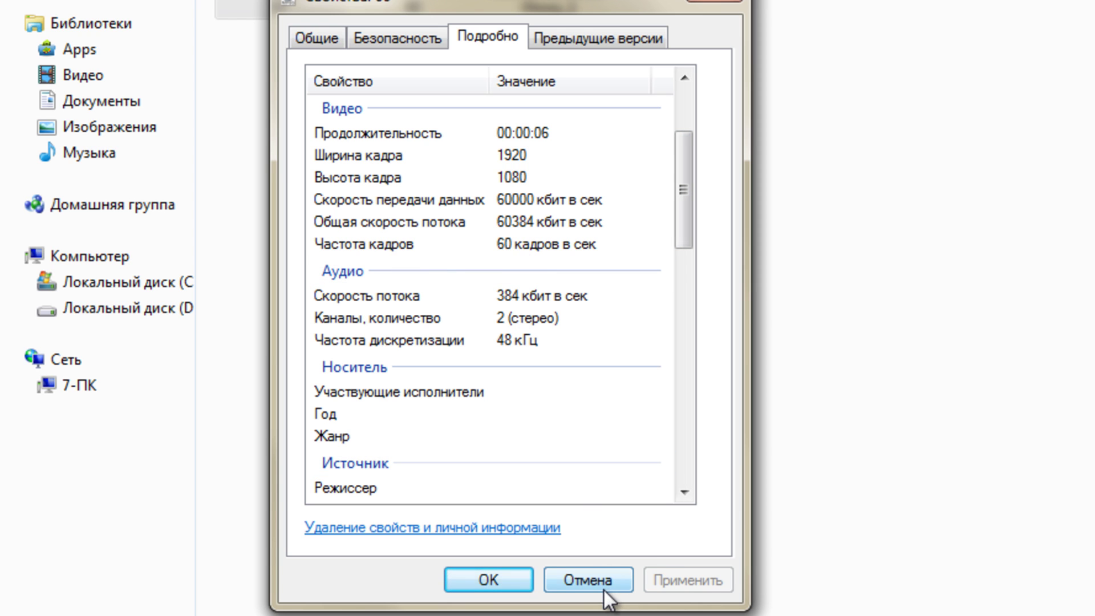
pyautogui.click(457, 578)
pyautogui.doubleClick(153, 68)
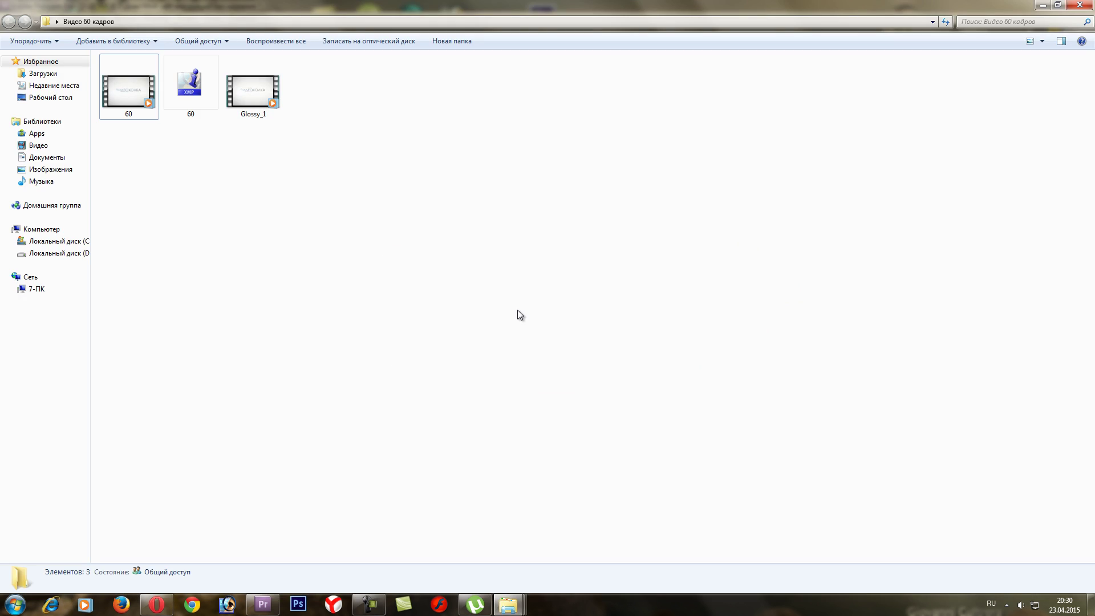
# Minimize the folder window and the Adobe Premiere Pro window
pyautogui.click(1043, 5)
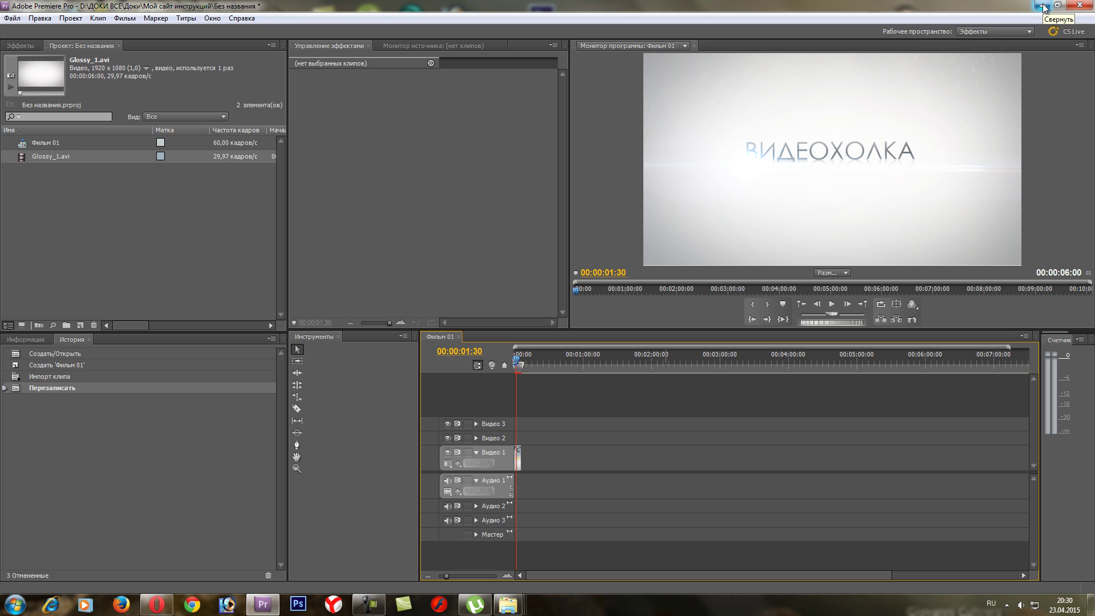
pyautogui.click(1044, 6)
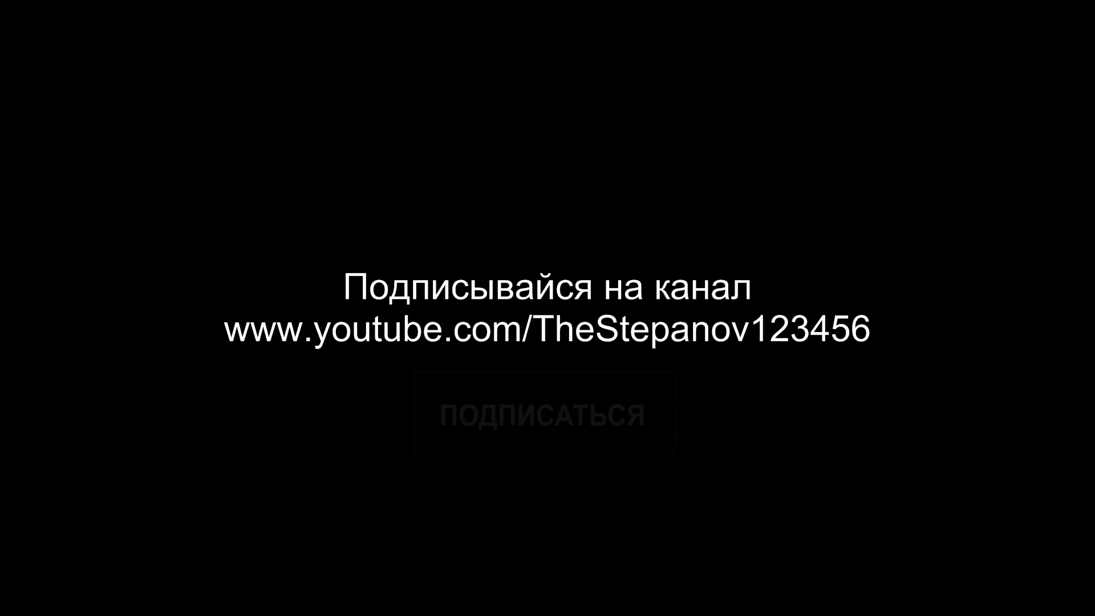